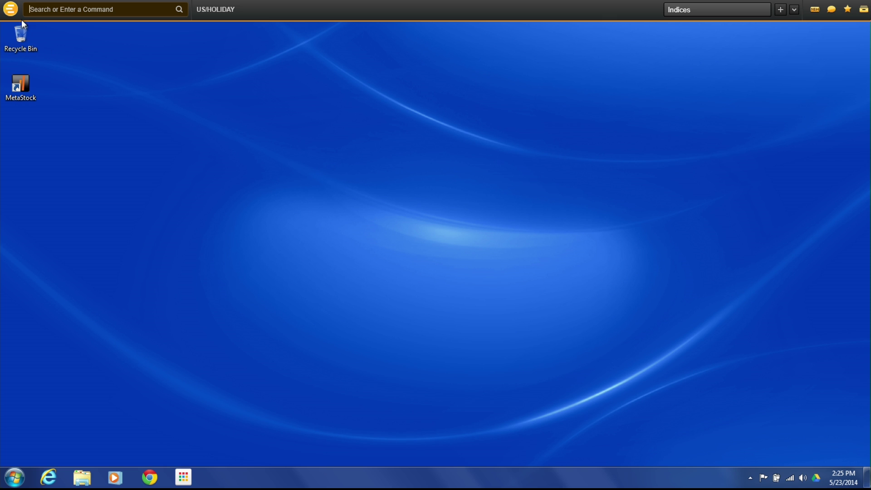
# Open the Eikon app menu that lists apps such as Quote, Chart and News Monitor.
pyautogui.click(11, 10)
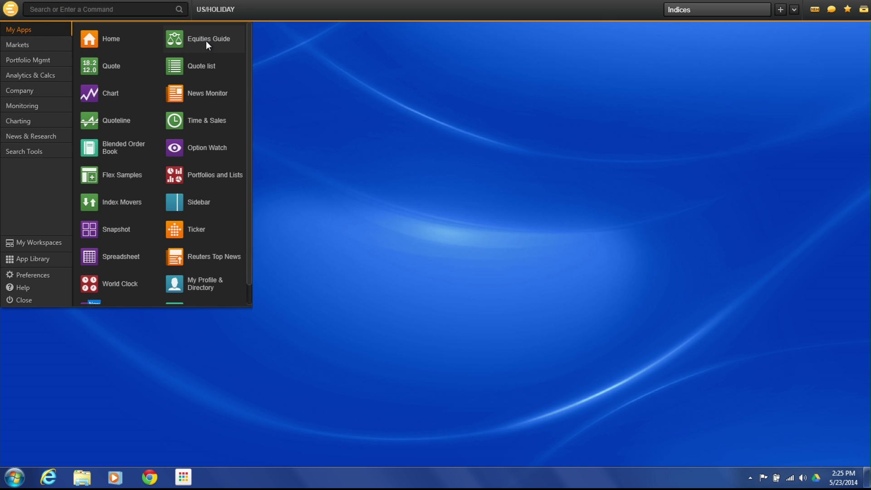
# Search for 'Equities', open the Equities Guide and maximize it to full screen.
pyautogui.click(130, 11)
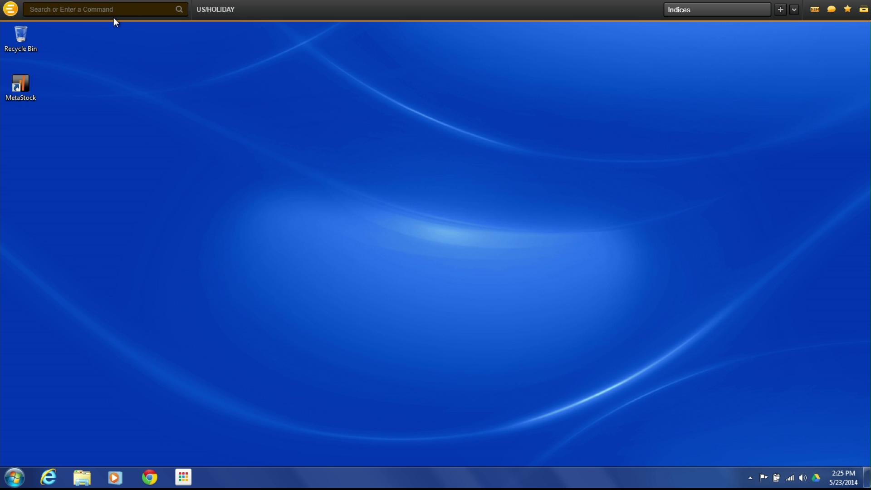
pyautogui.click(129, 9)
pyautogui.write('Equities')
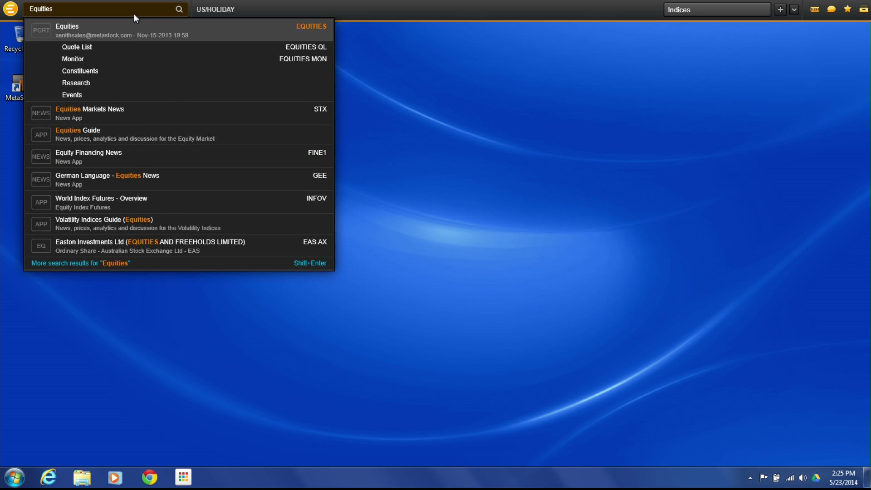
pyautogui.click(106, 134)
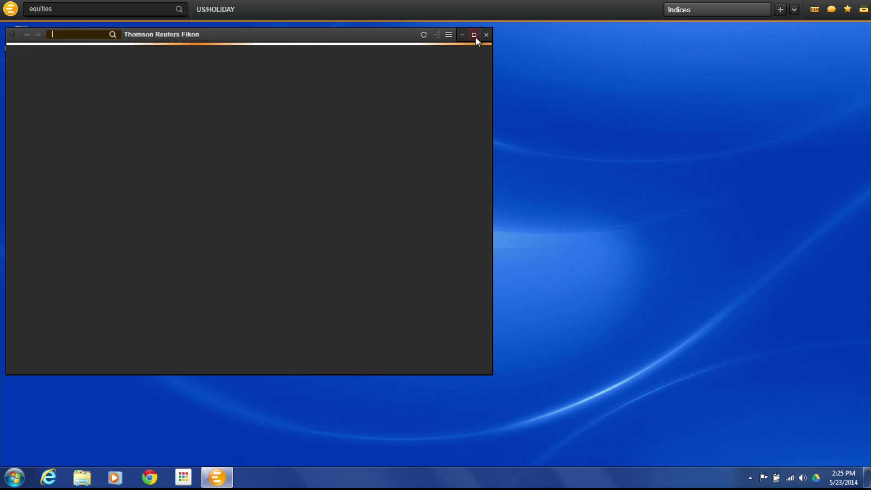
pyautogui.click(475, 36)
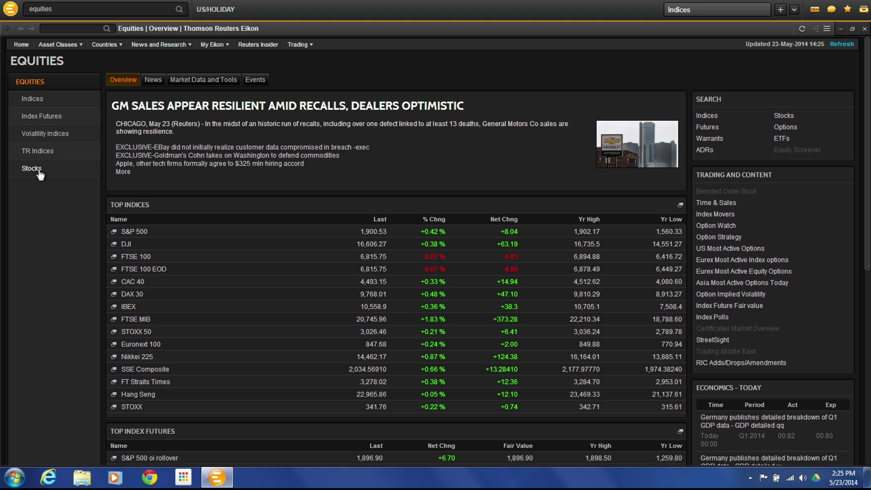
# On the Indices page, select the Americas index group and update the table for Today.
pyautogui.click(38, 105)
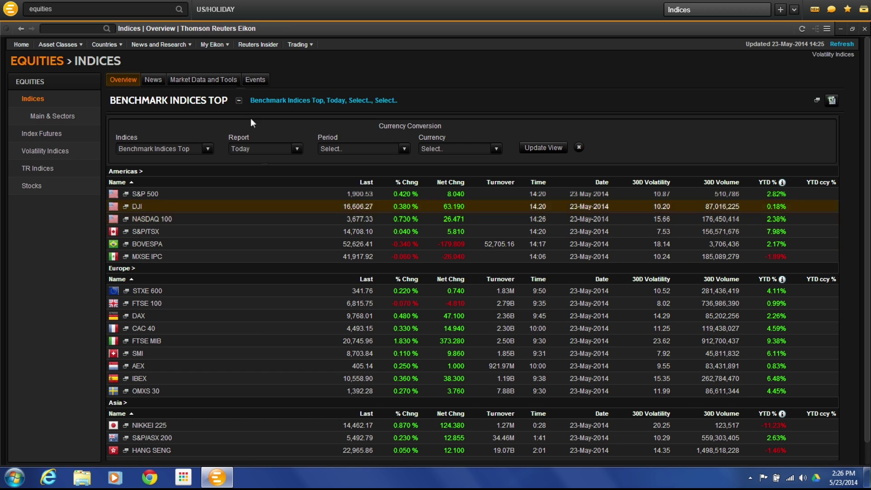
pyautogui.click(211, 147)
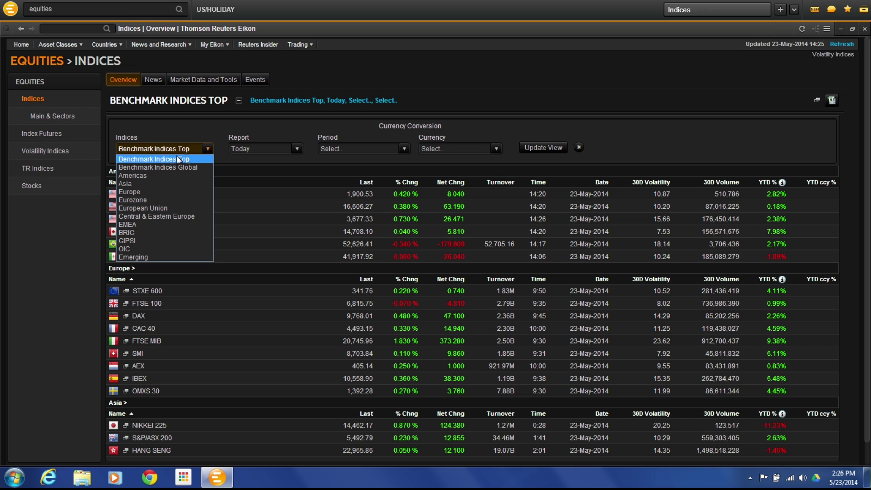
pyautogui.click(159, 180)
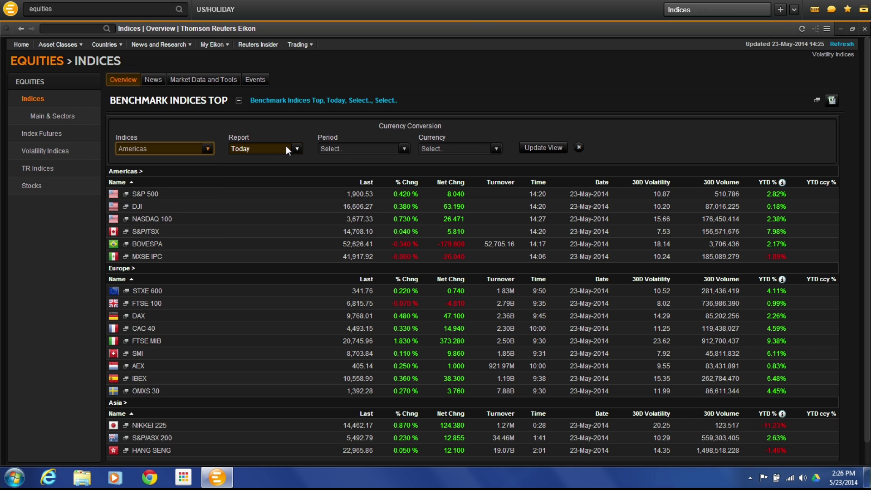
pyautogui.click(340, 149)
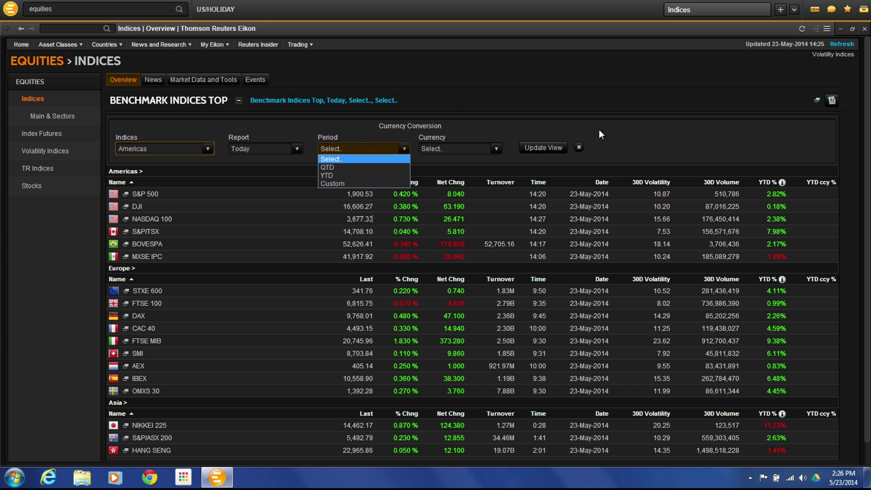
pyautogui.click(543, 148)
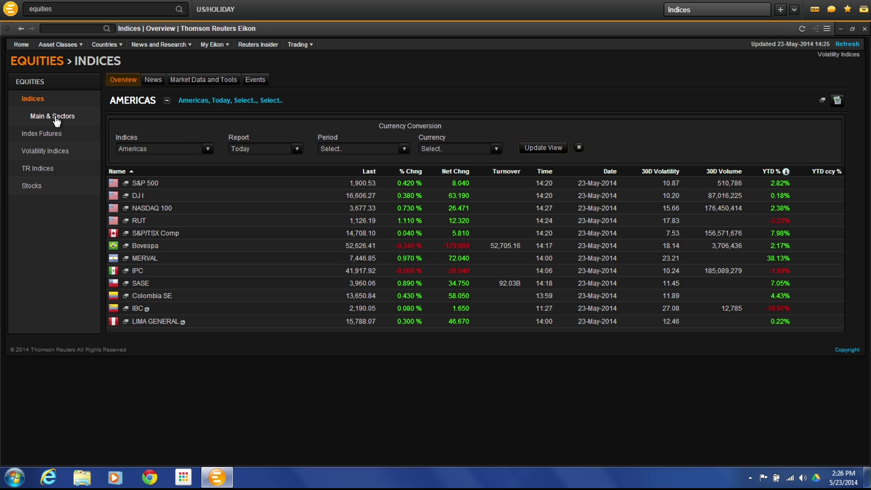
# Browse the Main & Sectors indices page, then go to the Index Futures overview.
pyautogui.click(55, 117)
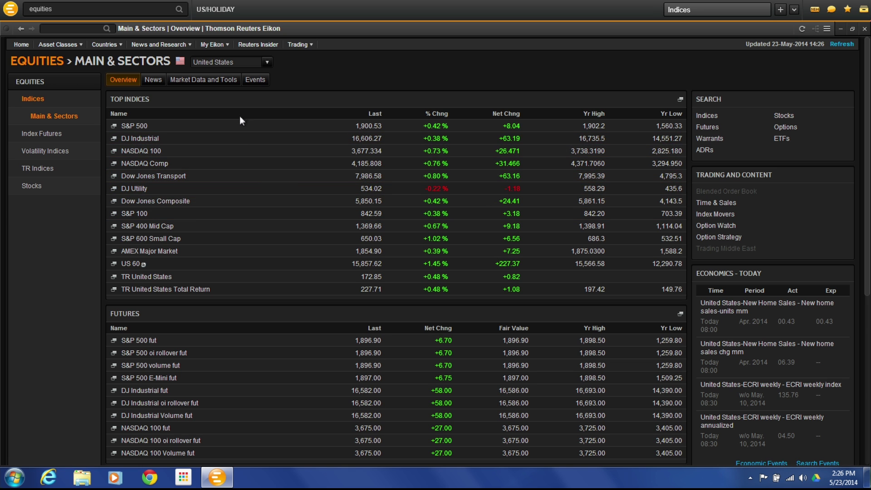
pyautogui.scroll(-3, 238, 208)
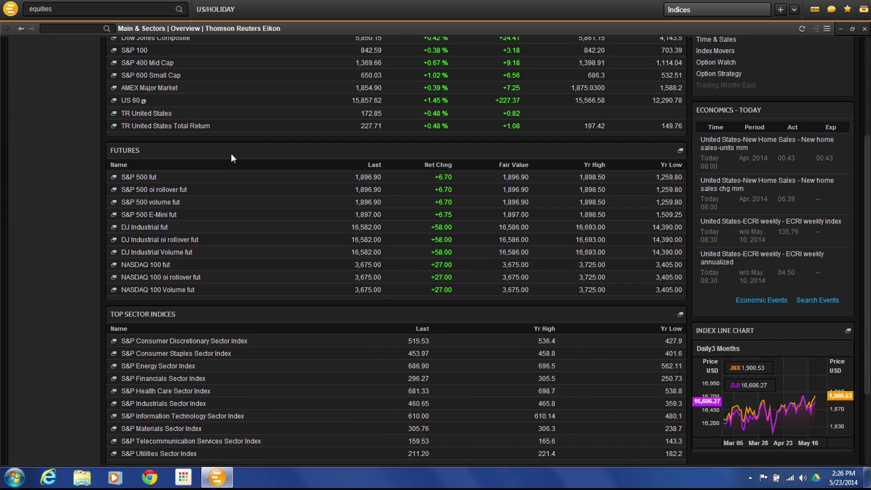
pyautogui.scroll(-2, 271, 330)
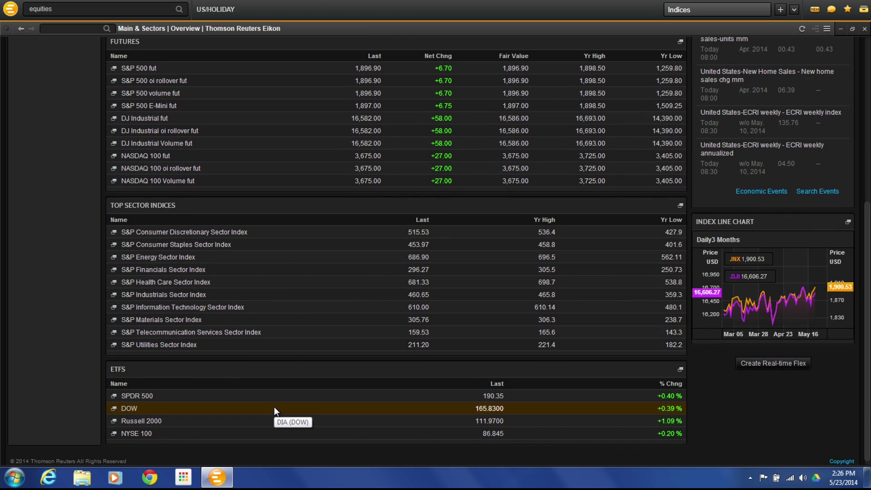
pyautogui.scroll(5, 274, 407)
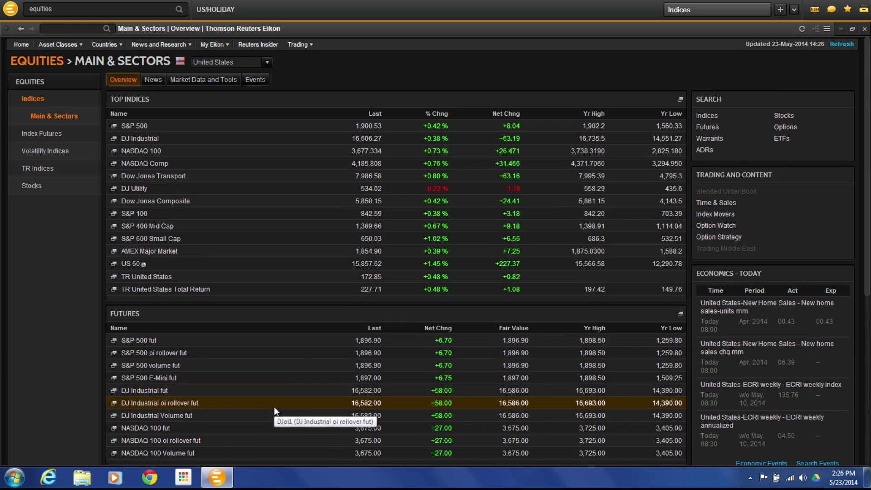
pyautogui.click(44, 135)
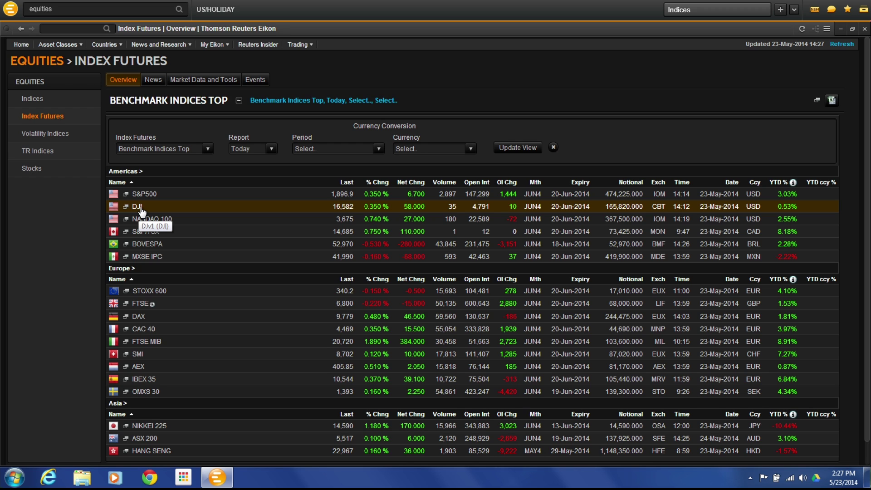
# Browse the Volatility Indices table, then go to the TR Indices overview.
pyautogui.click(46, 133)
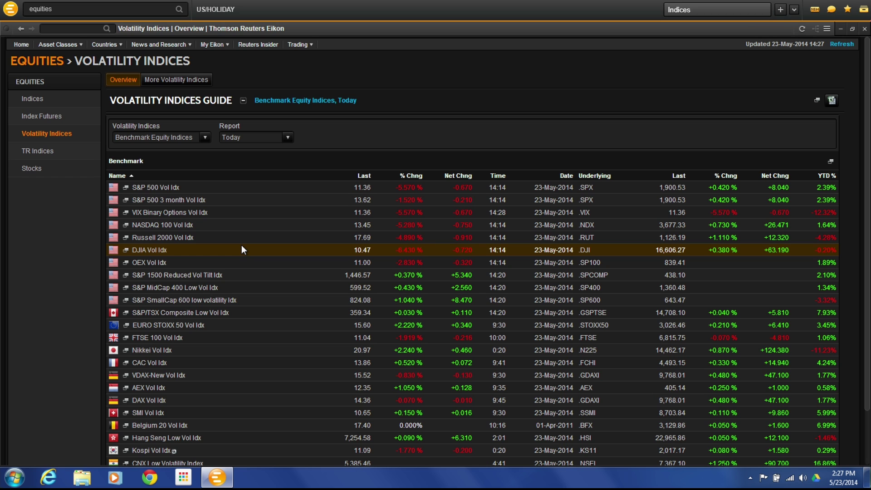
pyautogui.scroll(-3, 241, 245)
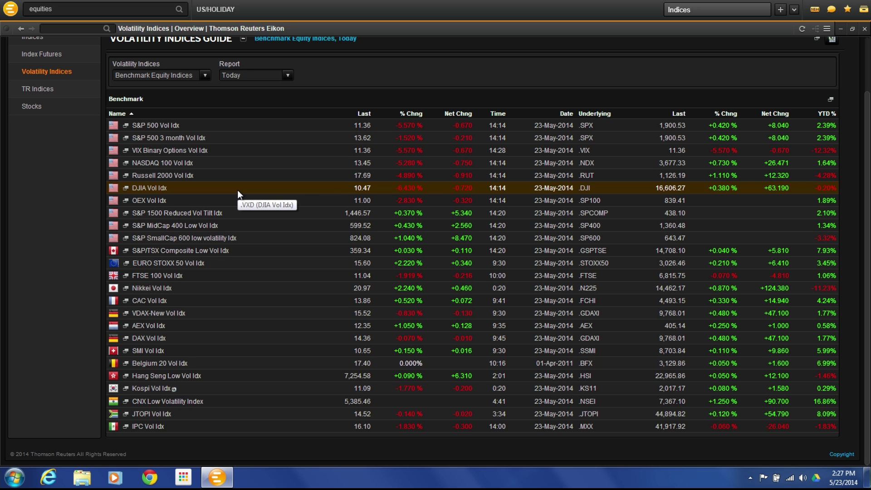
pyautogui.scroll(2, 272, 186)
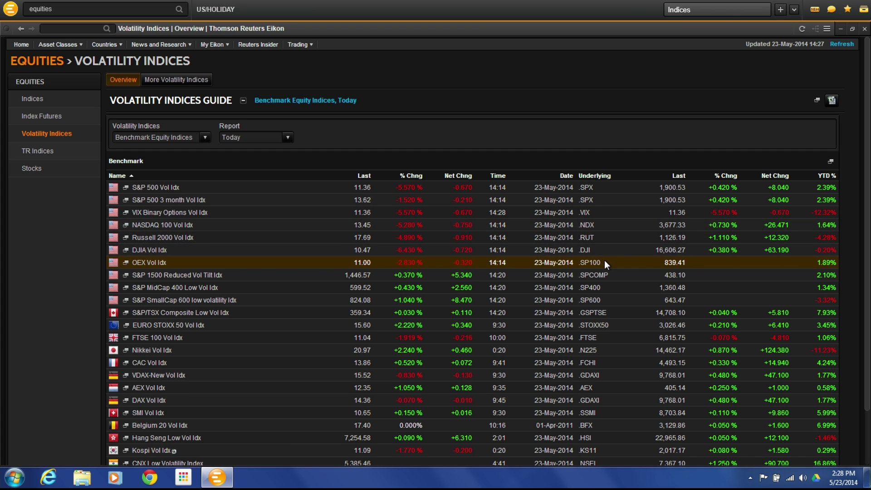
pyautogui.scroll(-2, 589, 319)
pyautogui.scroll(2, 588, 319)
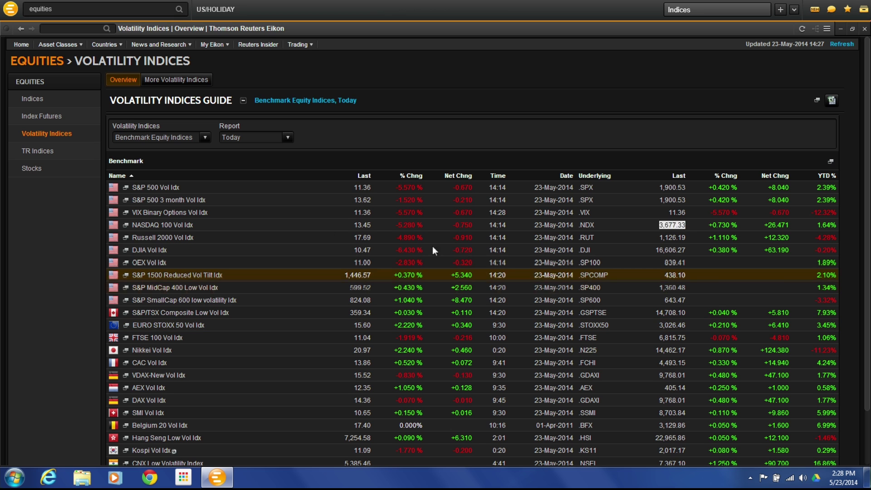
pyautogui.click(34, 151)
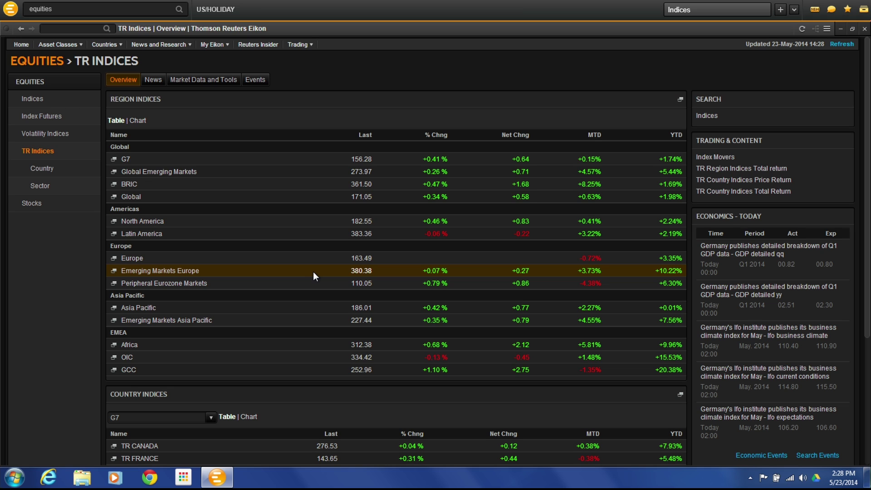
# Display the Region Indices as a chart, then go to the United States Stocks overview's country list.
pyautogui.click(137, 122)
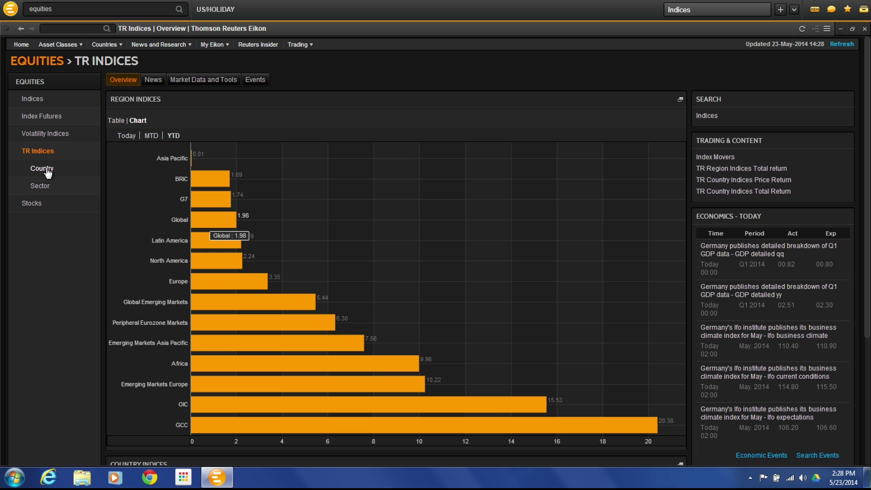
pyautogui.click(34, 205)
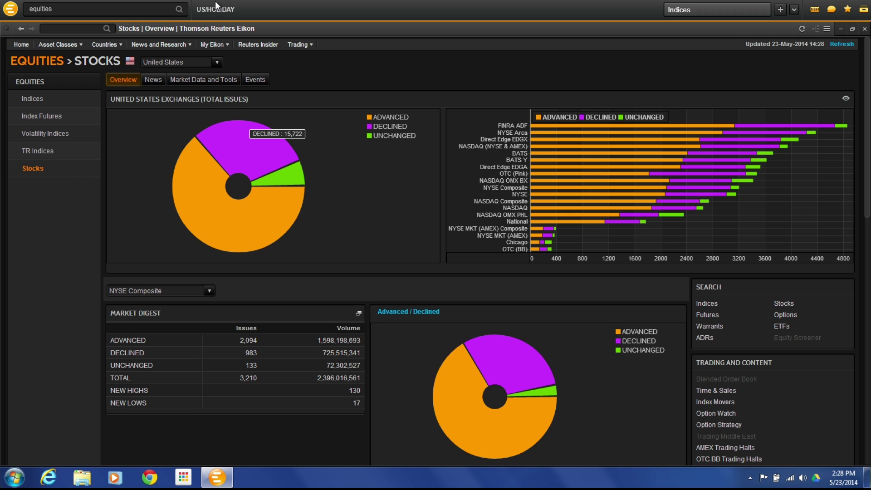
pyautogui.click(217, 62)
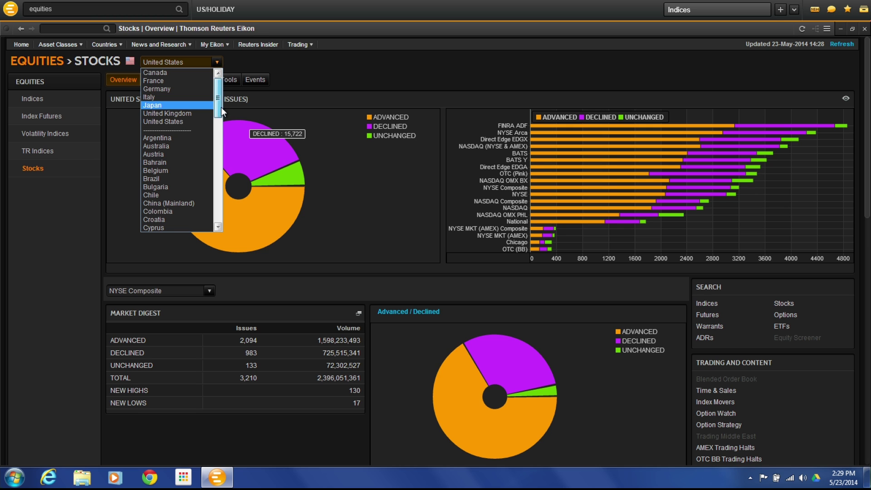
pyautogui.moveTo(221, 107)
pyautogui.mouseDown()
pyautogui.moveTo(217, 189)
pyautogui.moveTo(231, 106)
pyautogui.mouseUp()
pyautogui.click(326, 99)
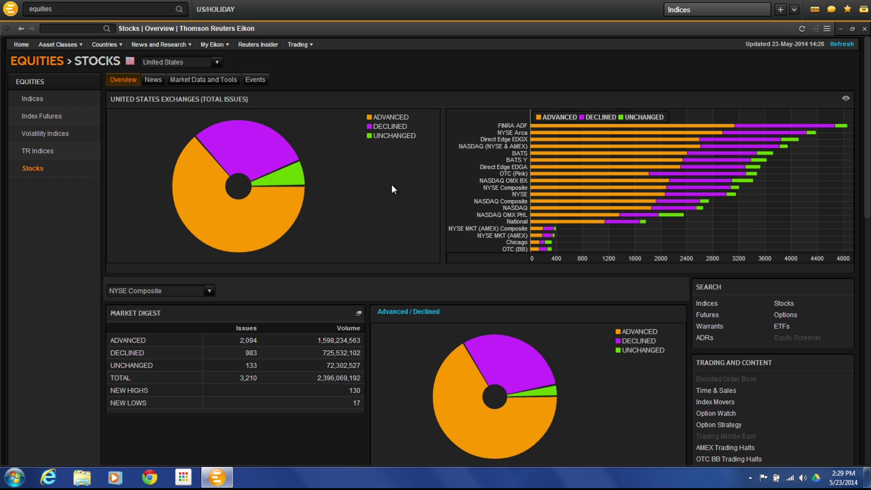
pyautogui.moveTo(197, 201)
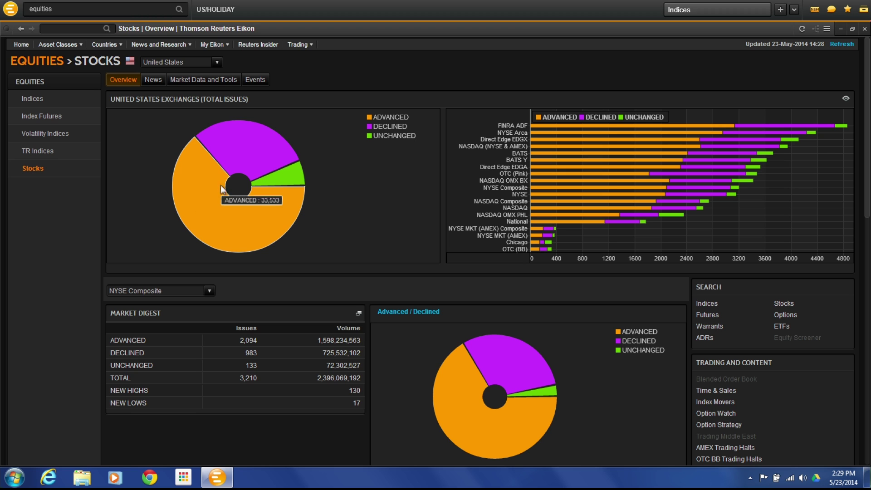
pyautogui.moveTo(239, 156)
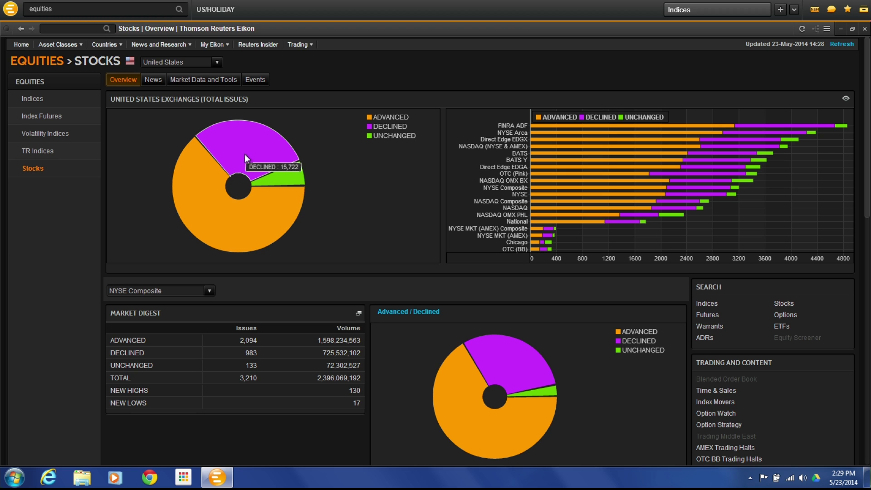
pyautogui.moveTo(283, 173)
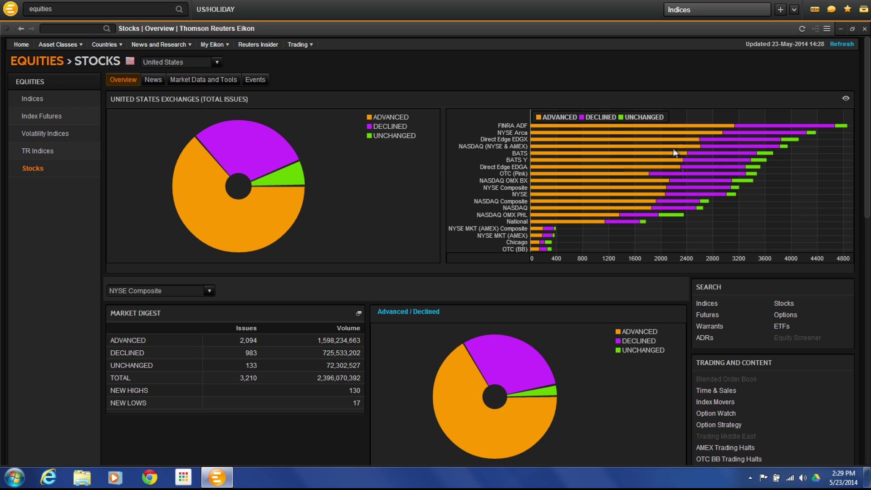
pyautogui.moveTo(525, 127)
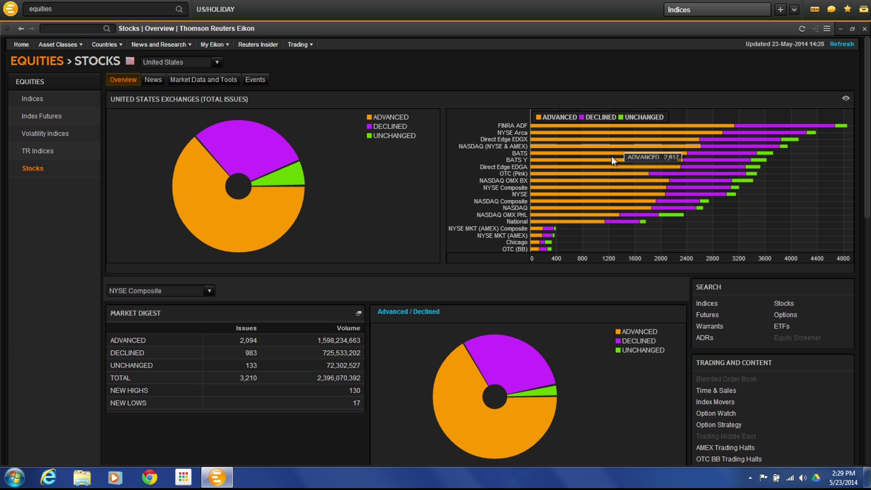
pyautogui.moveTo(573, 178)
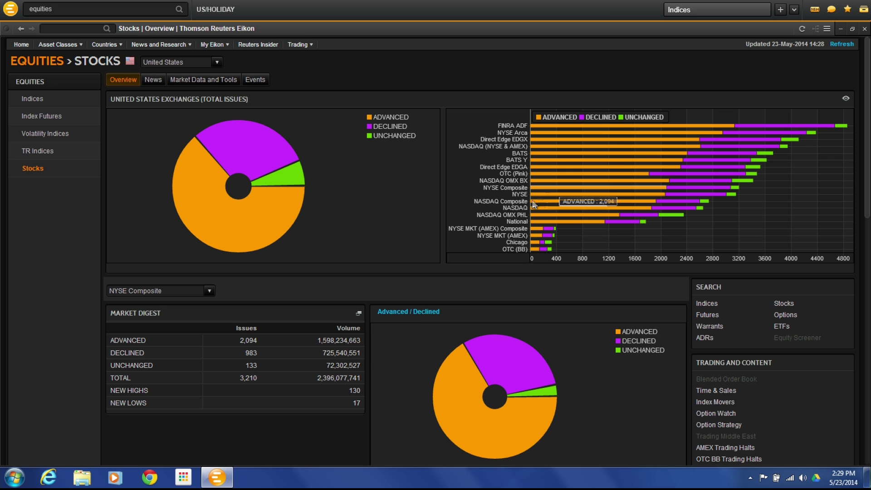
pyautogui.scroll(-5, 286, 292)
# Set the market digest exchange to NASDAQ Composite.
pyautogui.scroll(2, 285, 292)
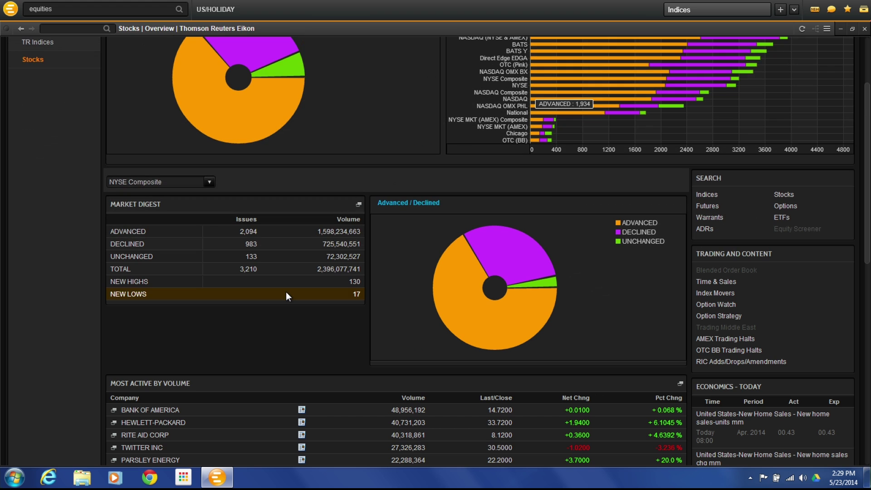
pyautogui.click(212, 183)
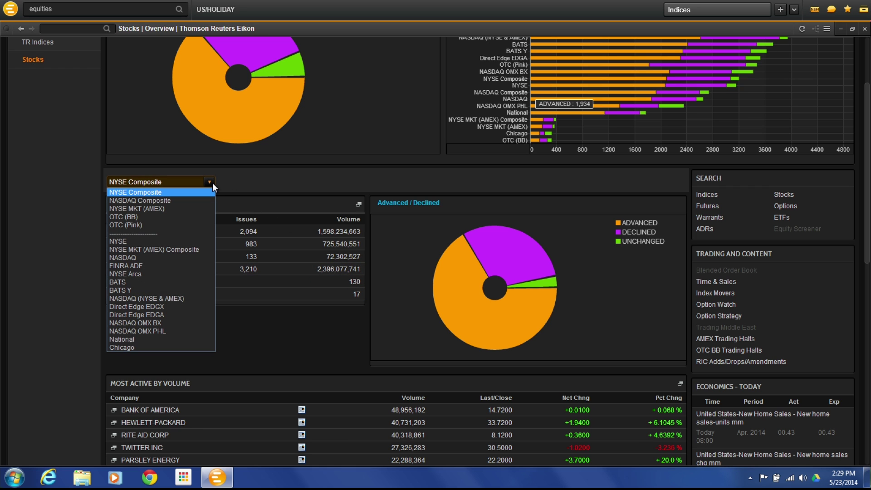
pyautogui.click(192, 201)
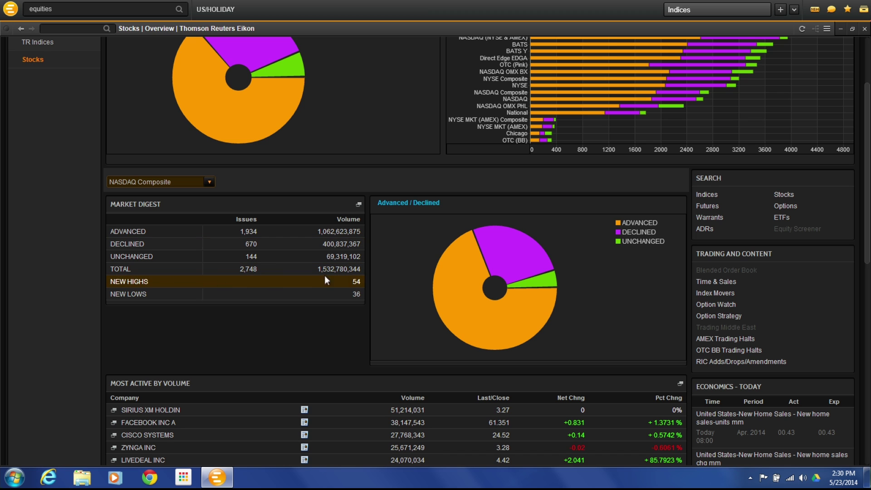
# Rank the gainers and losers tables by net change using Net Gainers and Net Losers.
pyautogui.moveTo(497, 237)
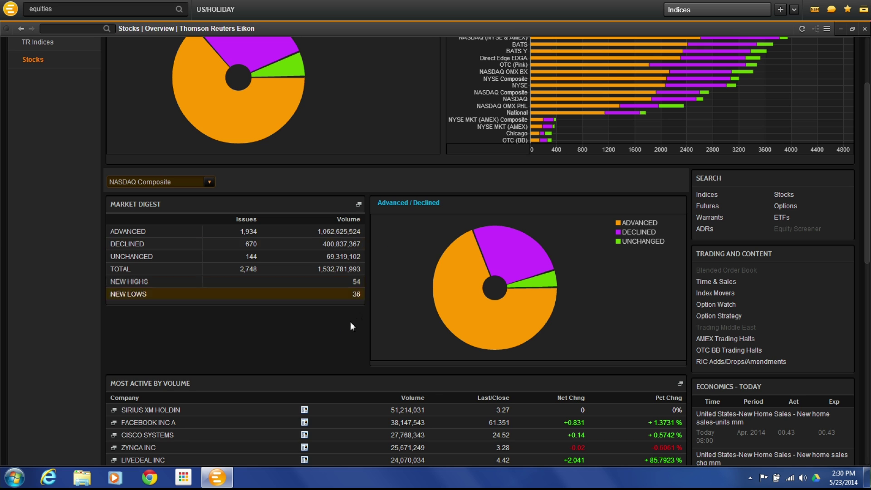
pyautogui.scroll(1, 337, 340)
pyautogui.scroll(-5, 336, 347)
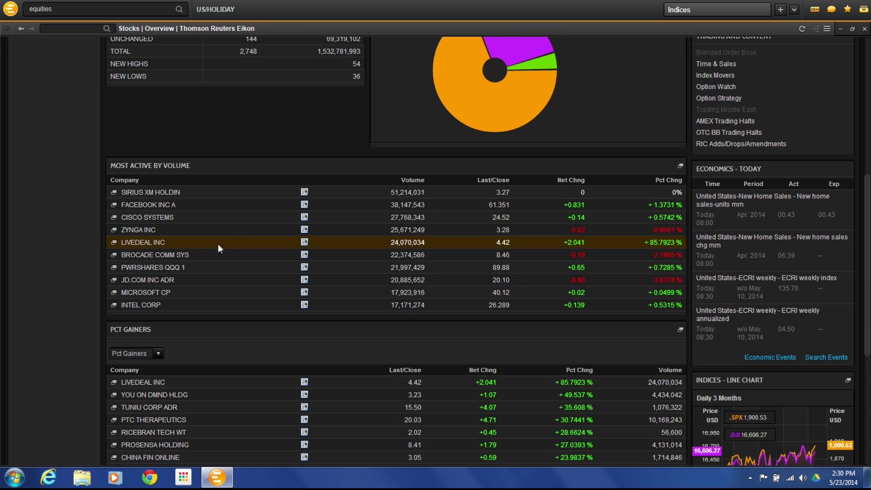
pyautogui.scroll(-1, 227, 227)
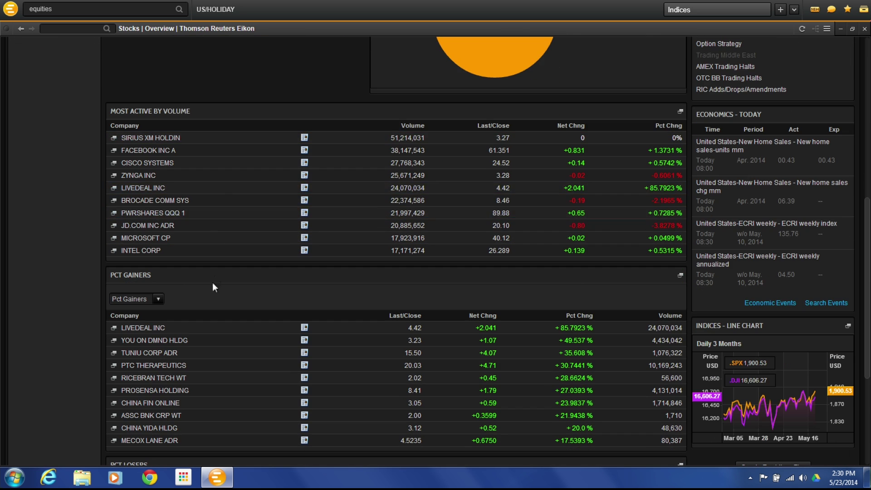
pyautogui.scroll(-4, 214, 281)
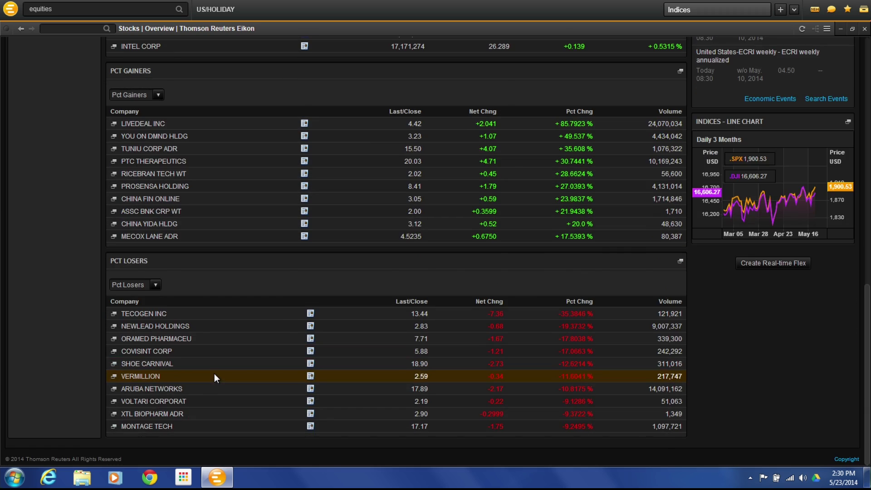
pyautogui.scroll(3, 214, 368)
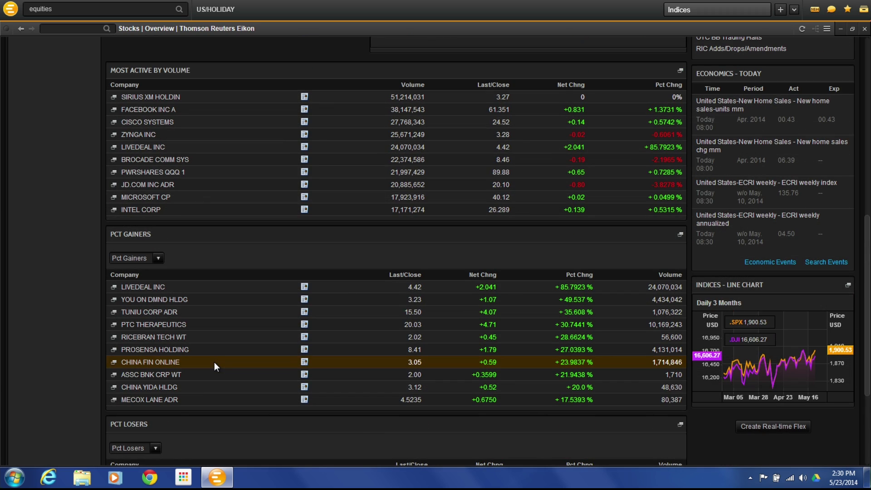
pyautogui.scroll(4, 220, 246)
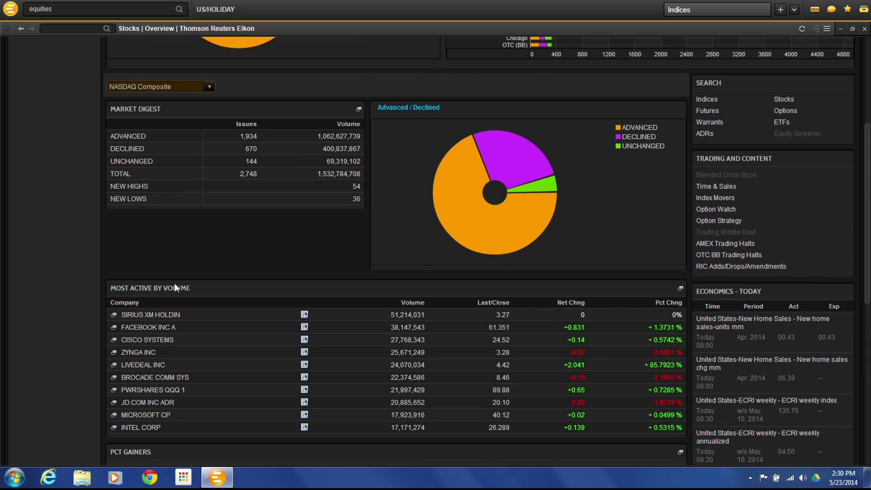
pyautogui.scroll(-3, 166, 304)
pyautogui.click(159, 311)
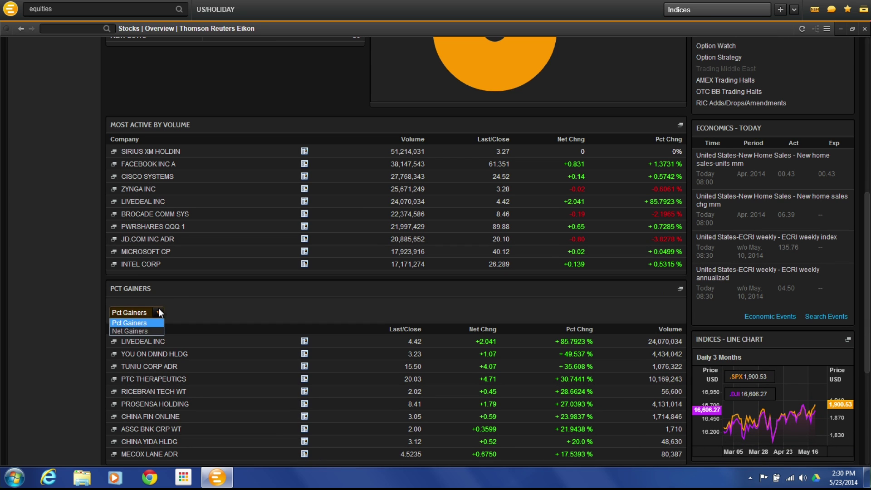
pyautogui.scroll(-3, 150, 335)
pyautogui.click(146, 340)
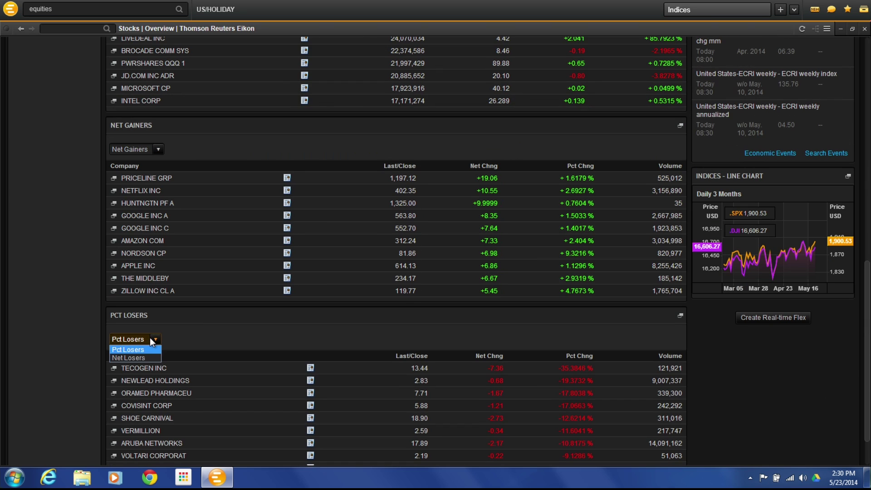
pyautogui.click(150, 359)
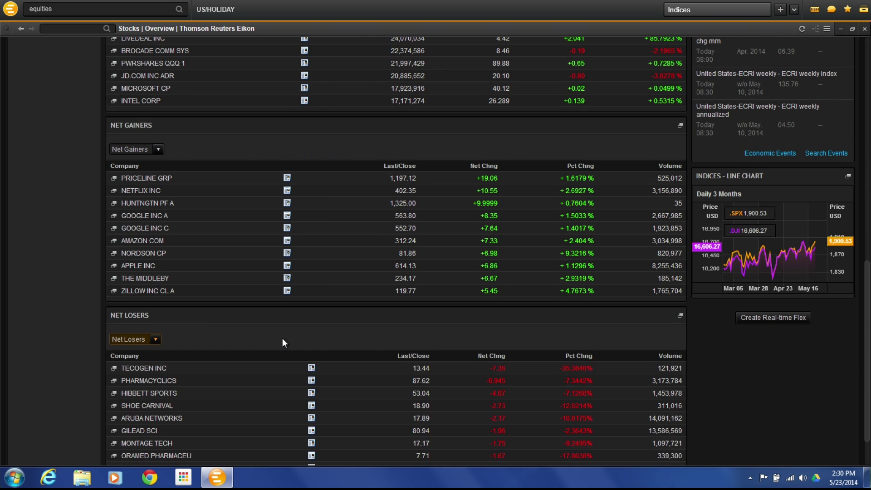
pyautogui.scroll(3, 439, 288)
pyautogui.scroll(3, 439, 289)
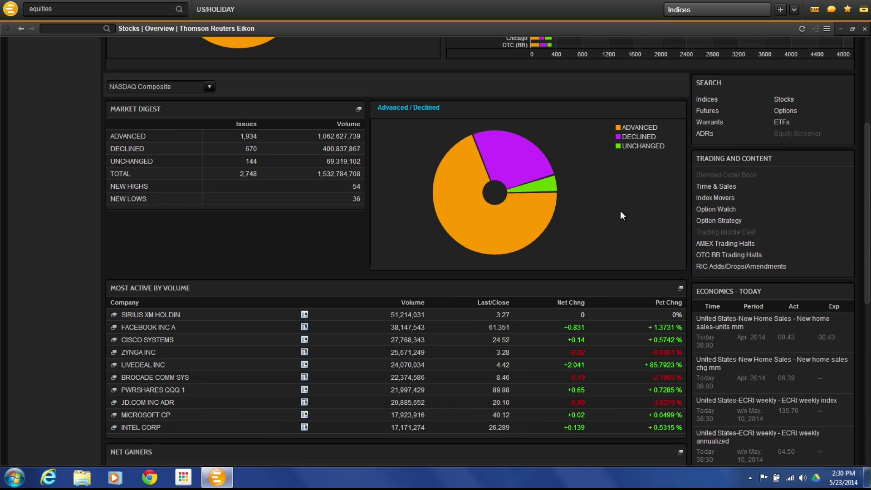
pyautogui.scroll(4, 489, 270)
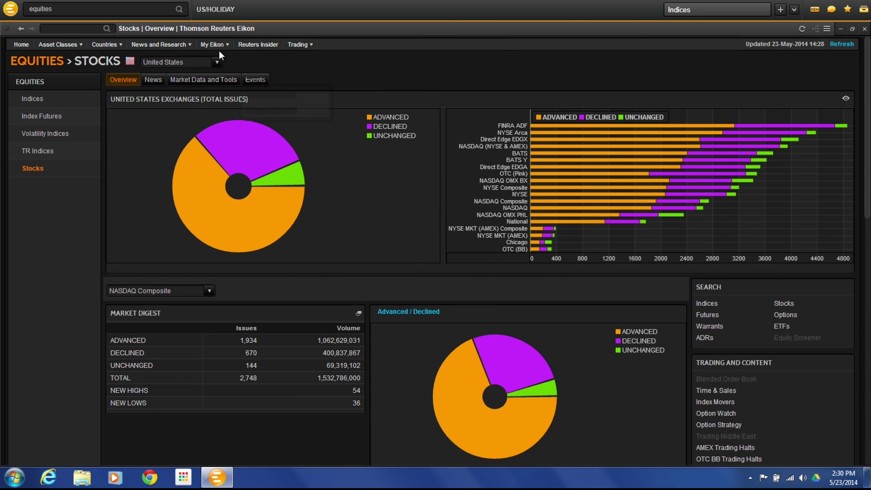
# Choose Canada as the country and TSX Venture as the market digest exchange.
pyautogui.click(217, 63)
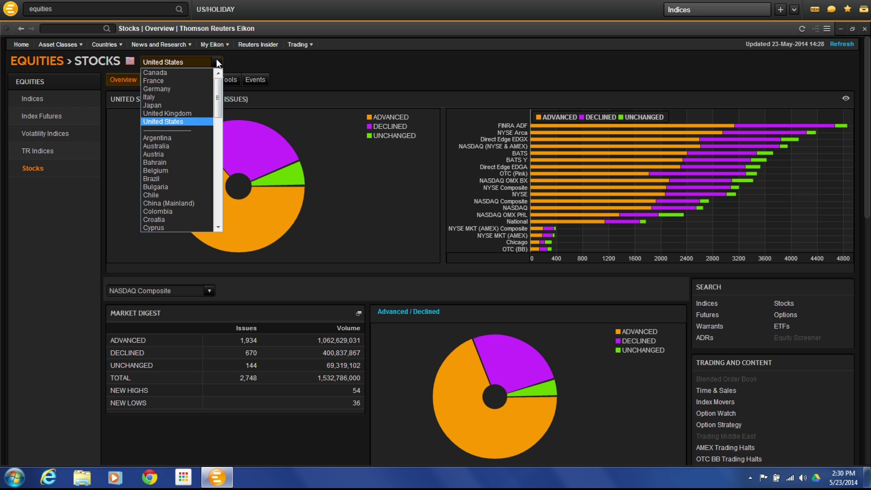
pyautogui.click(181, 75)
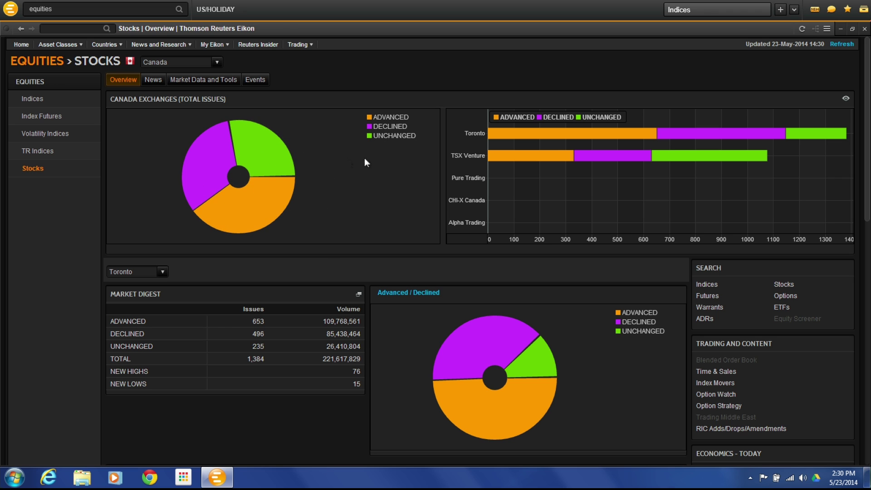
pyautogui.moveTo(525, 129)
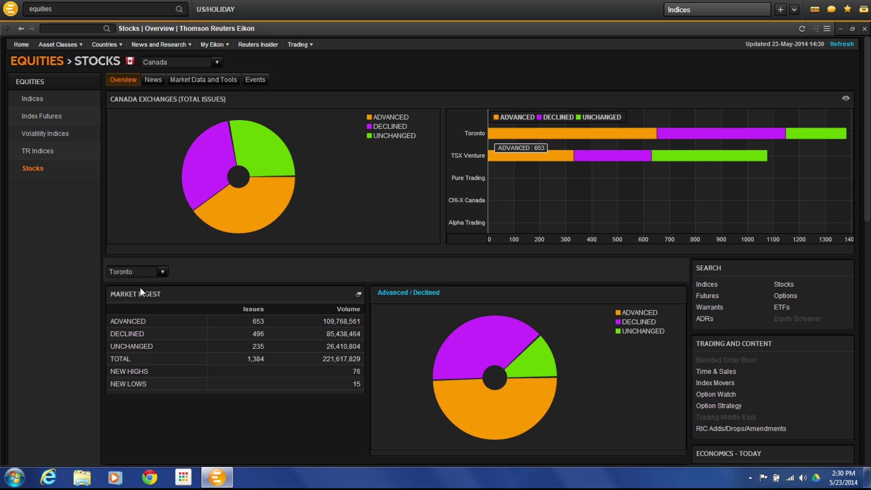
pyautogui.click(163, 273)
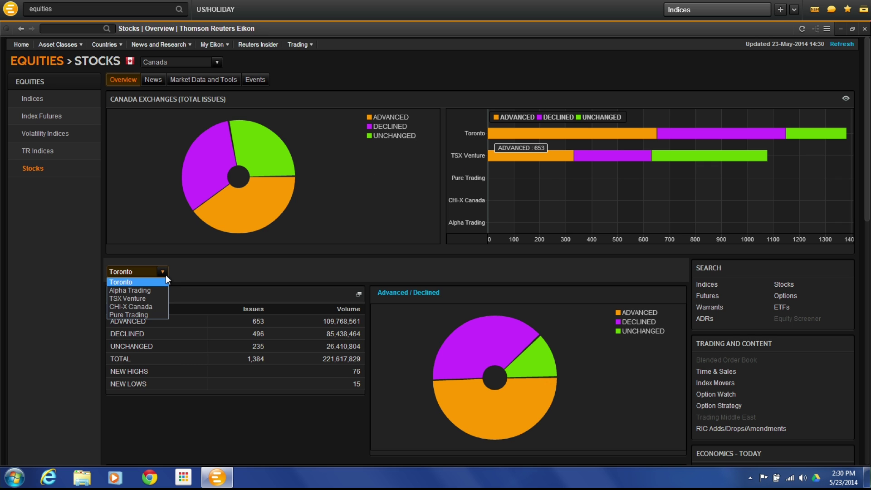
pyautogui.click(151, 299)
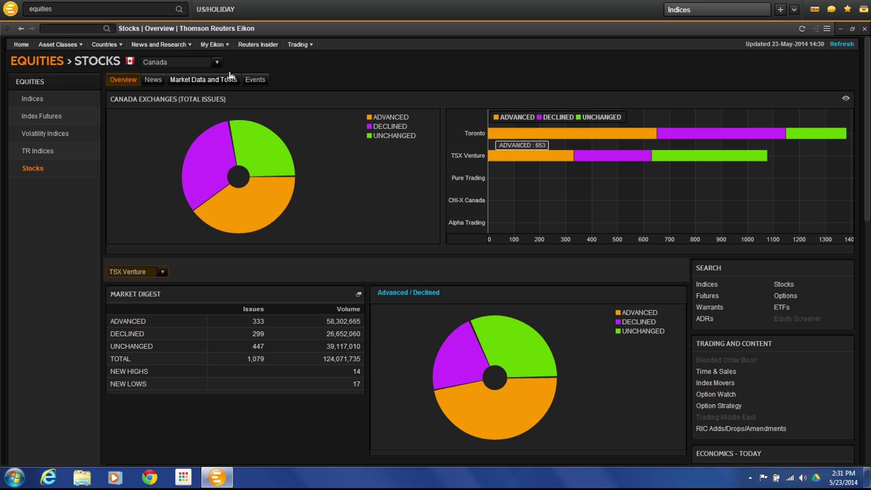
# Switch the stocks overview back to United States and show its Equity Top News.
pyautogui.click(219, 61)
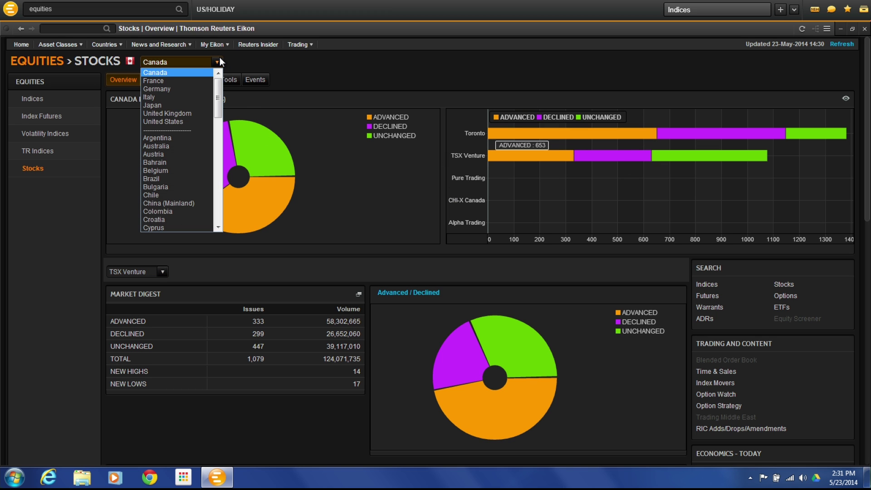
pyautogui.click(187, 122)
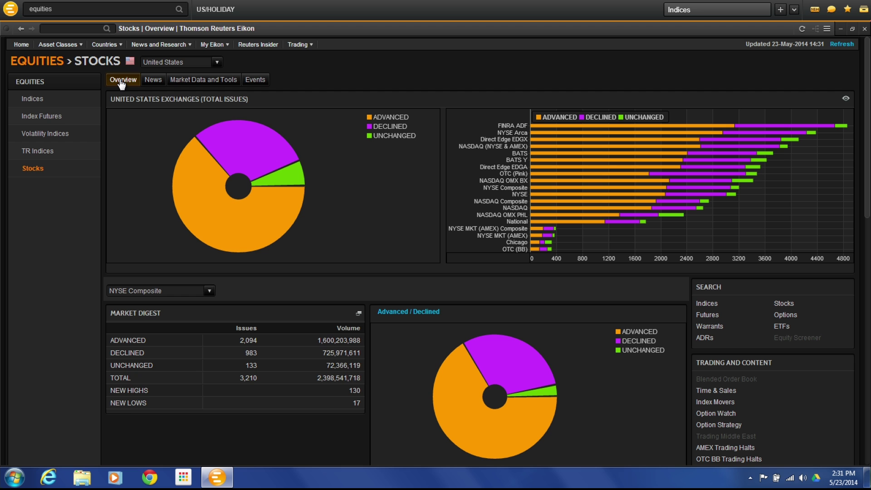
pyautogui.click(154, 80)
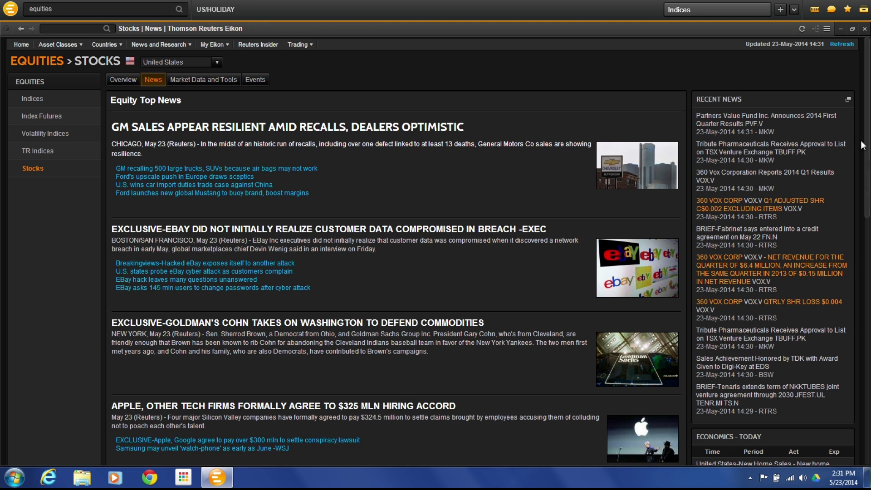
# Open Market Data and Tools, check the Top 10 Equity Options PUT quotes, then view Dow Jones sector indices.
pyautogui.click(216, 81)
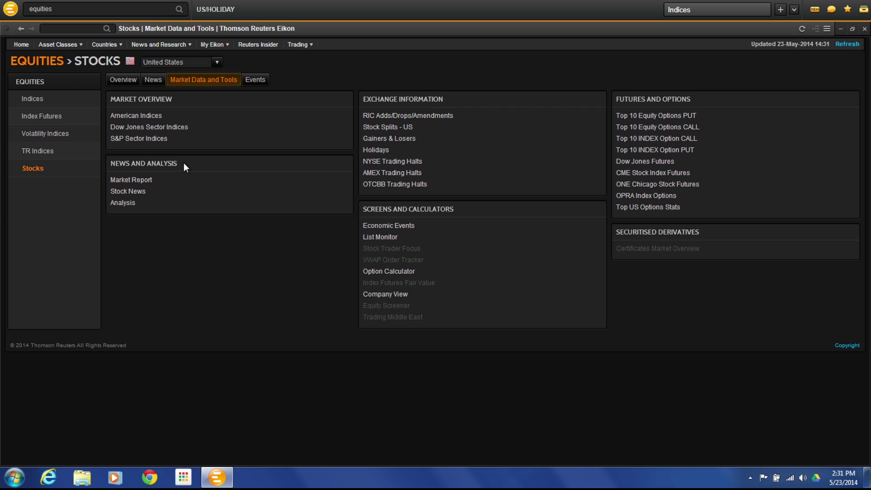
pyautogui.click(654, 119)
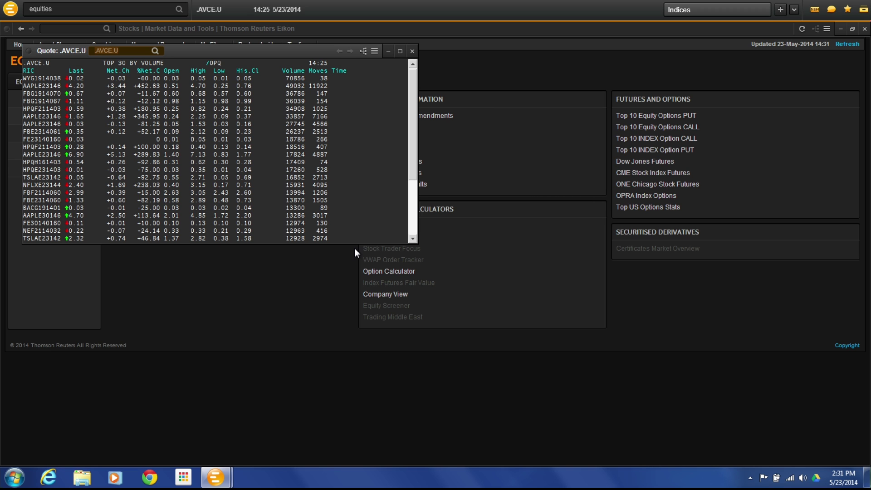
pyautogui.click(412, 52)
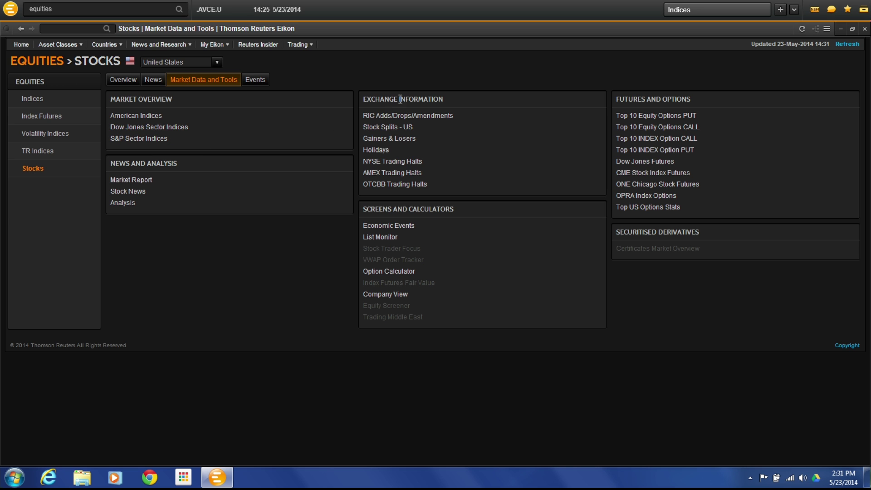
pyautogui.click(131, 128)
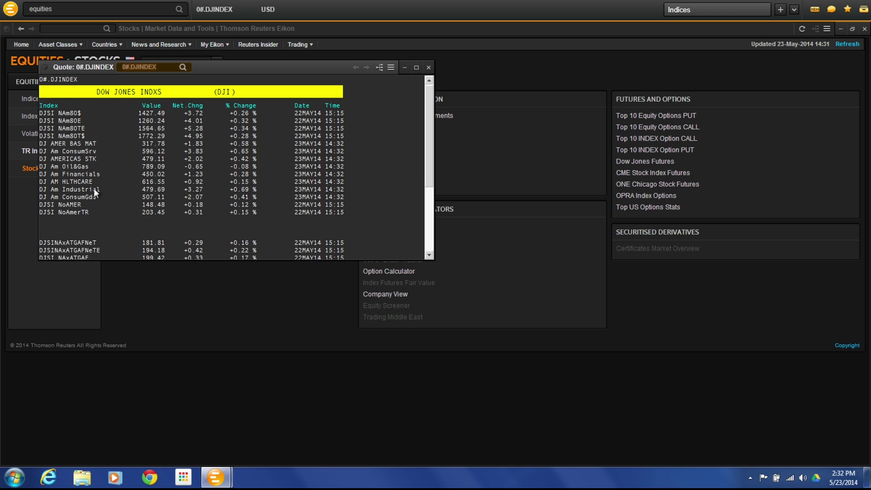
pyautogui.click(428, 67)
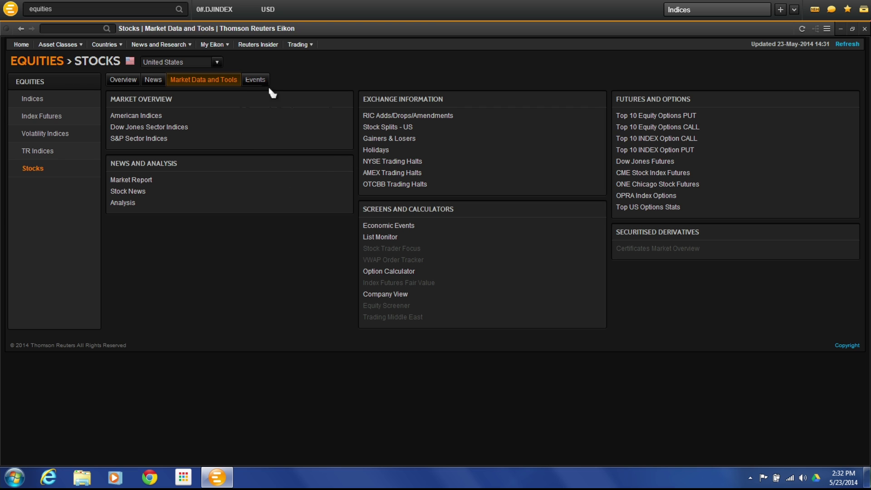
pyautogui.moveTo(256, 83)
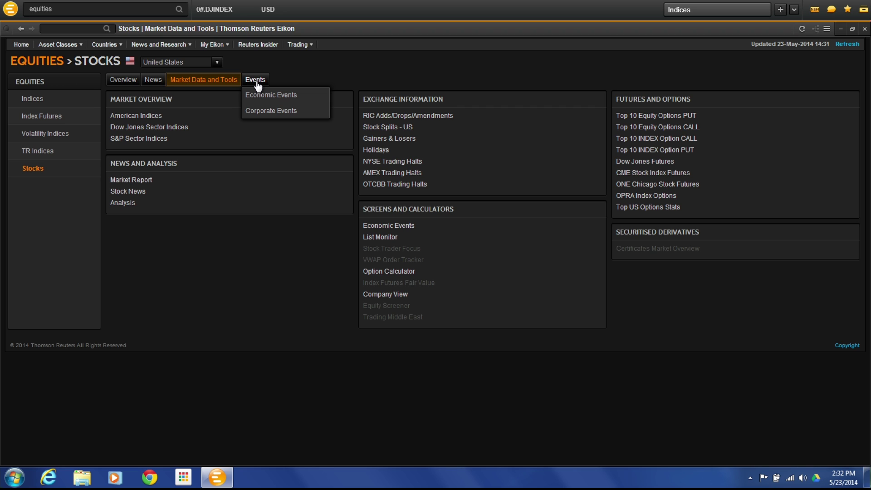
# Open the Corporate Events list and set its period to Next 7 Days.
pyautogui.click(279, 113)
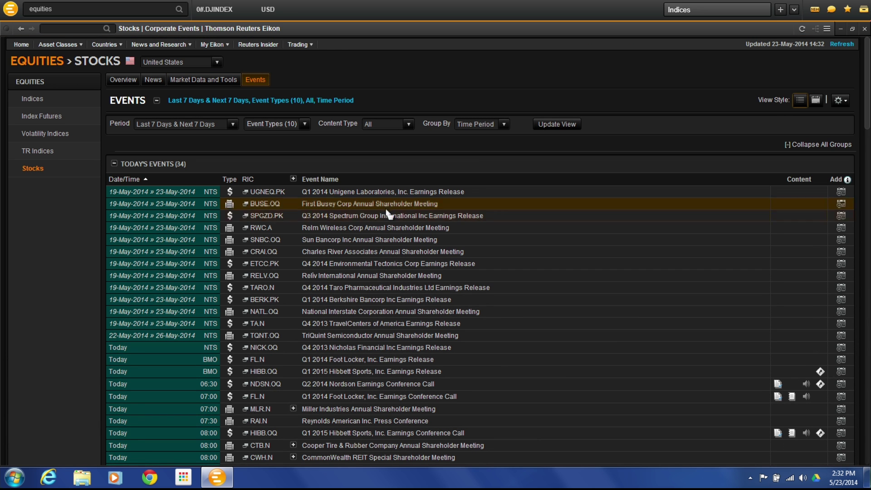
pyautogui.click(186, 127)
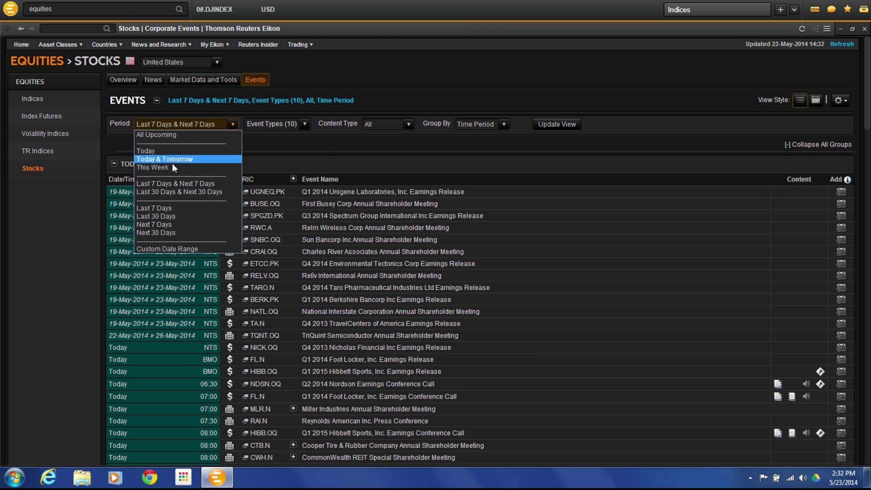
pyautogui.click(168, 225)
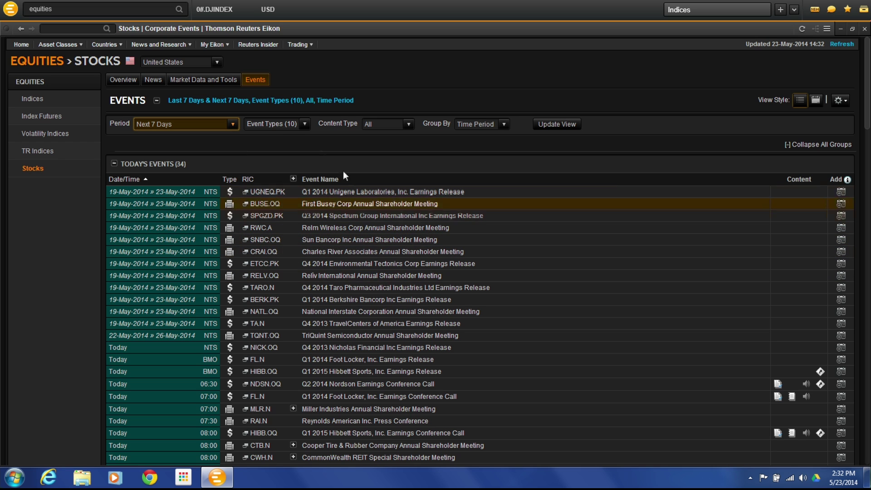
# Add Dividends & Splits to the event types, keep content type All, and update the view.
pyautogui.click(304, 124)
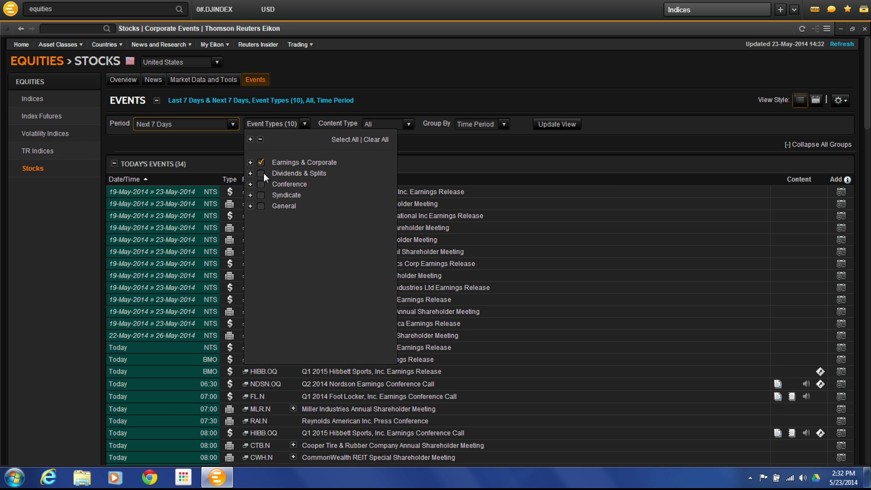
pyautogui.click(264, 173)
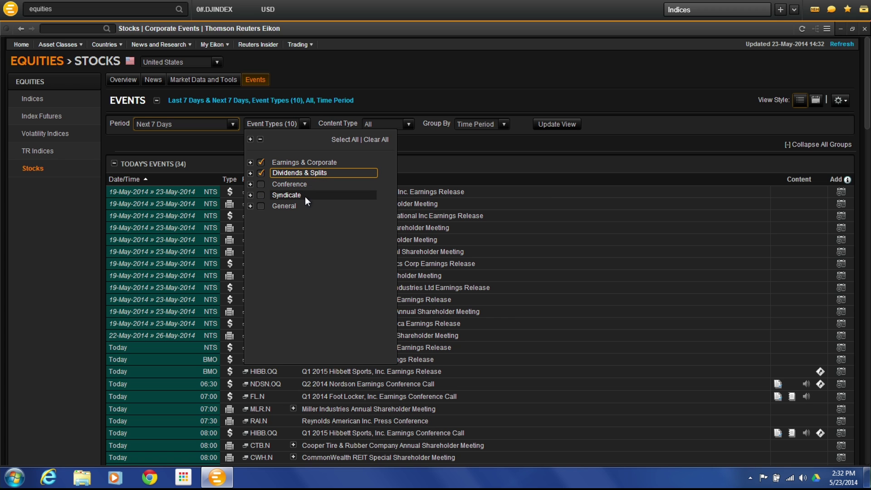
pyautogui.click(408, 124)
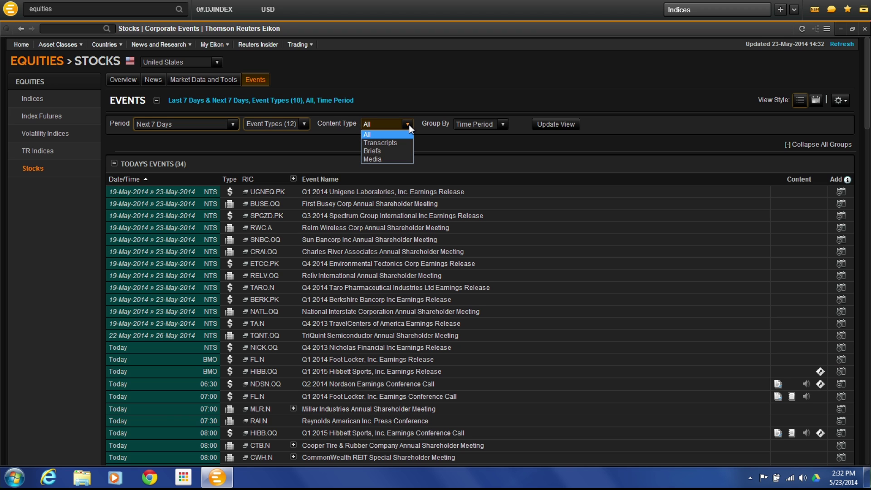
pyautogui.click(402, 134)
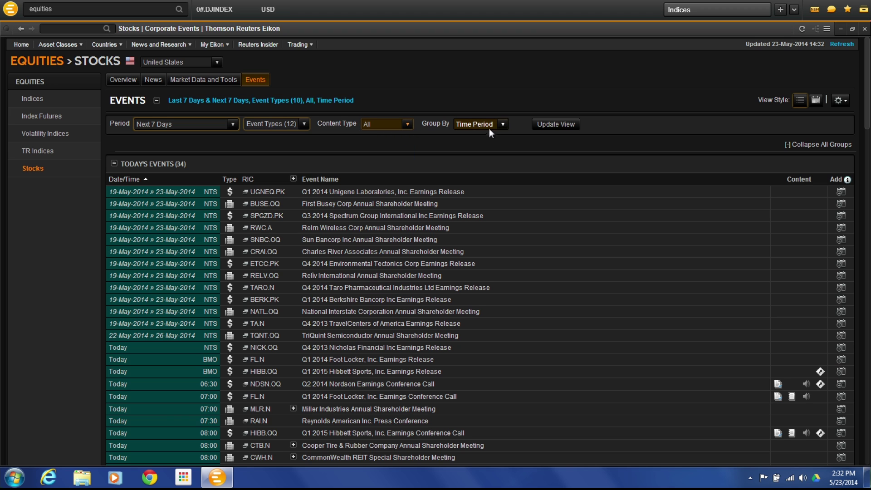
pyautogui.click(545, 124)
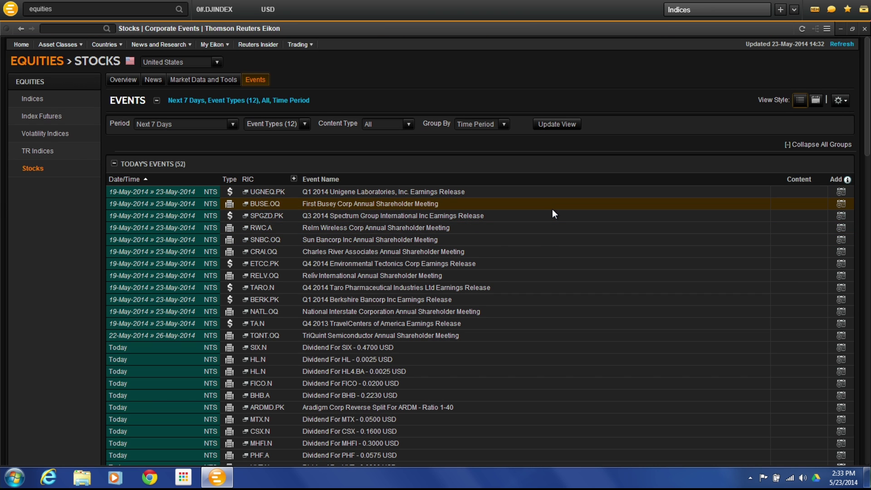
# Scroll through the 52 reloaded events, then switch the list to calendar layout.
pyautogui.scroll(-5, 501, 386)
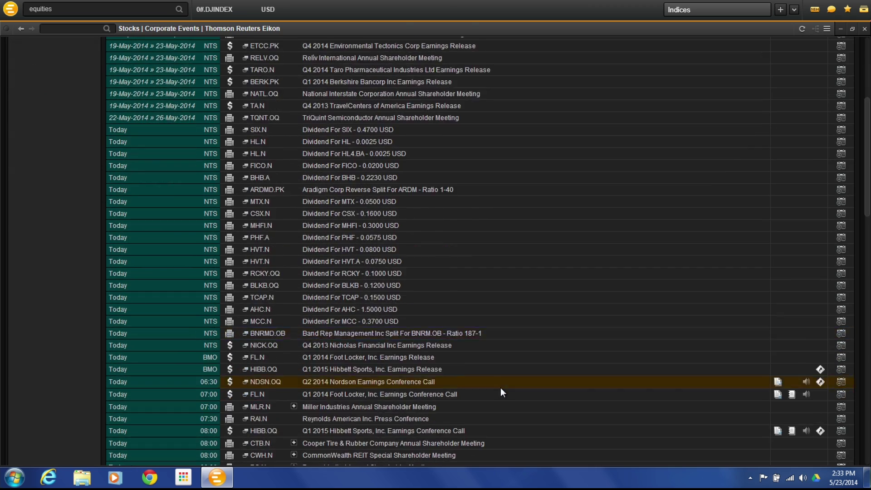
pyautogui.scroll(-6, 501, 391)
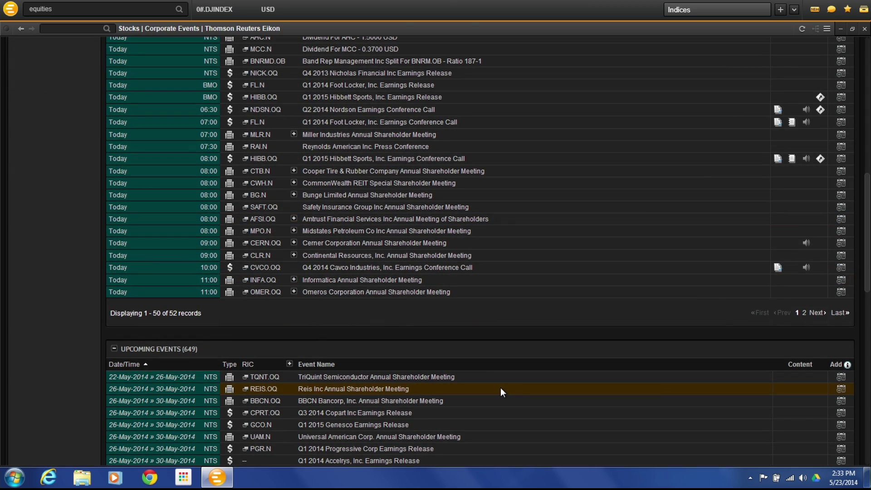
pyautogui.scroll(-2, 500, 388)
pyautogui.scroll(13, 500, 387)
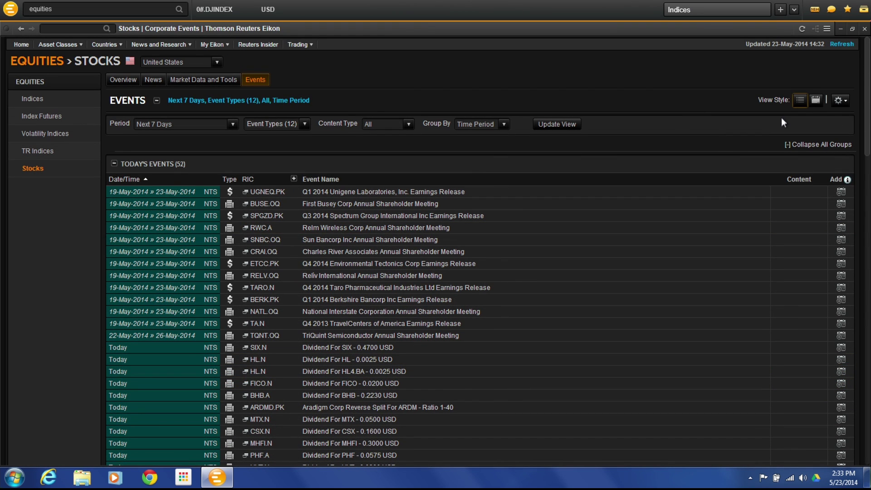
pyautogui.click(816, 101)
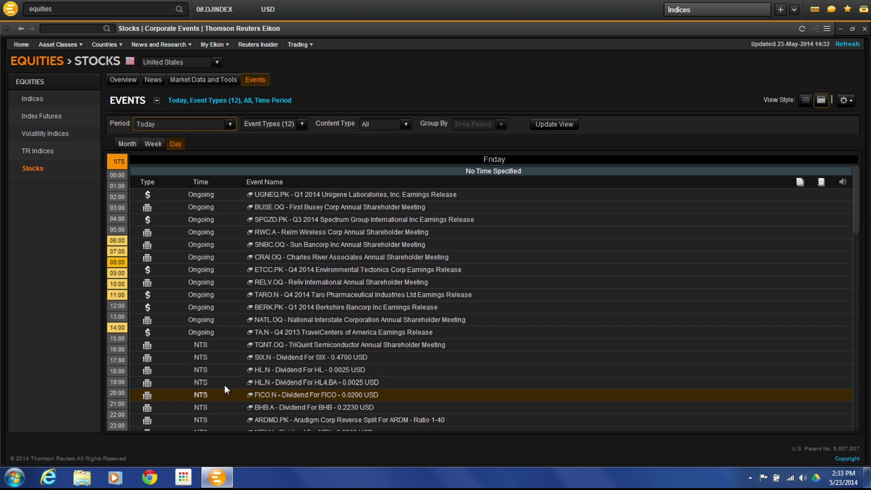
# Show the May 2014 Month grid with each weekday's corporate event counts by type.
pyautogui.scroll(-5, 246, 358)
pyautogui.scroll(5, 247, 358)
pyautogui.click(127, 144)
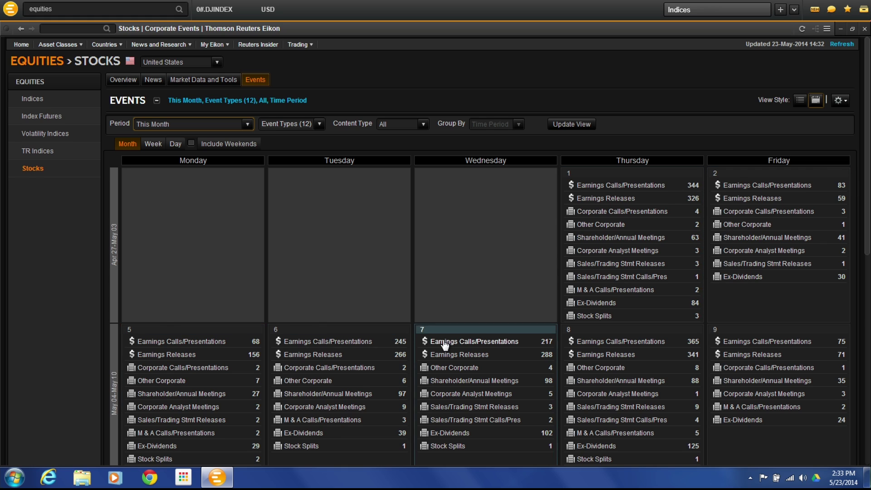
pyautogui.scroll(-3, 444, 347)
pyautogui.scroll(-5, 445, 350)
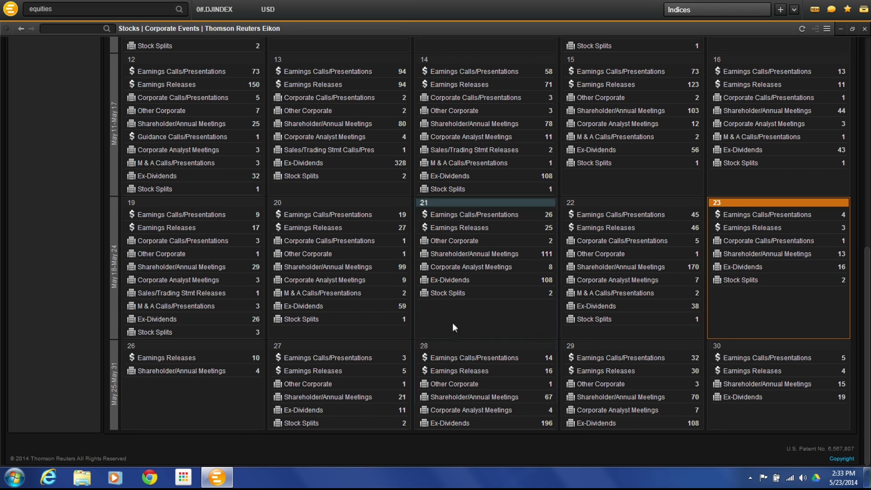
pyautogui.scroll(8, 488, 288)
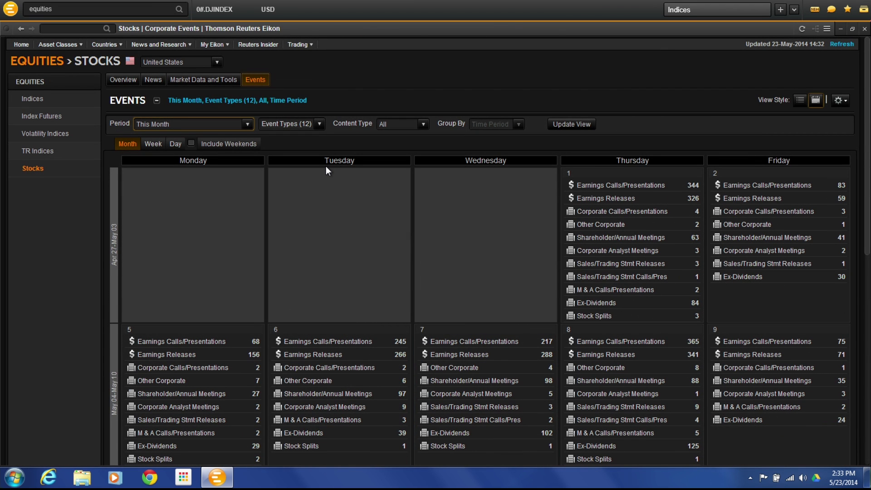